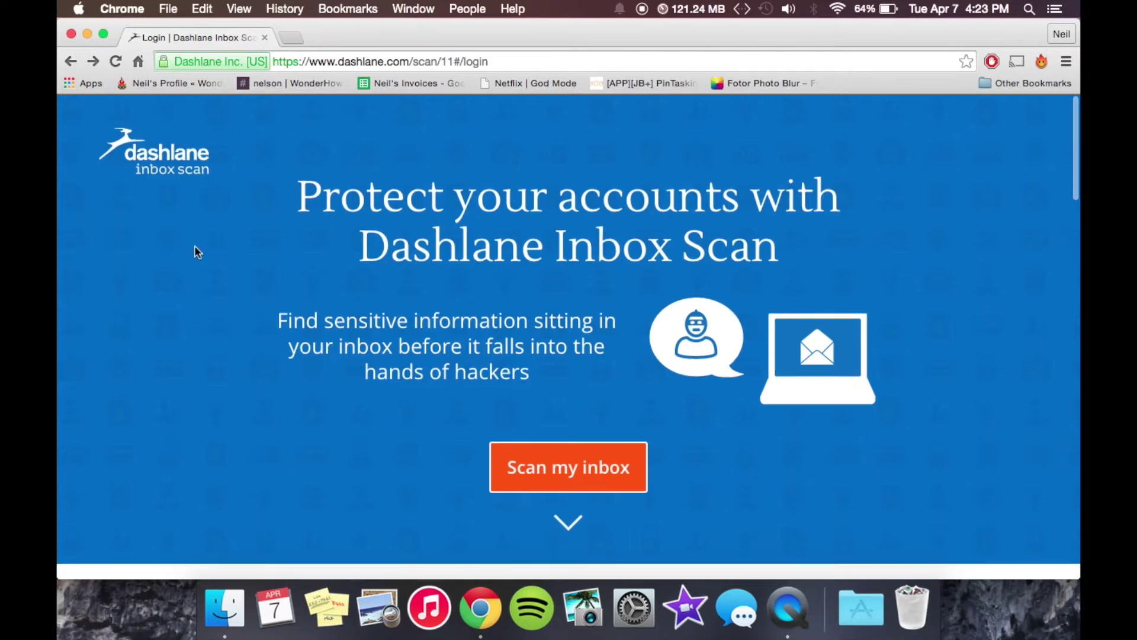
Select and then deselect the dashlane.com/scan address on the Inbox Scan landing page.
left_click(570, 63)
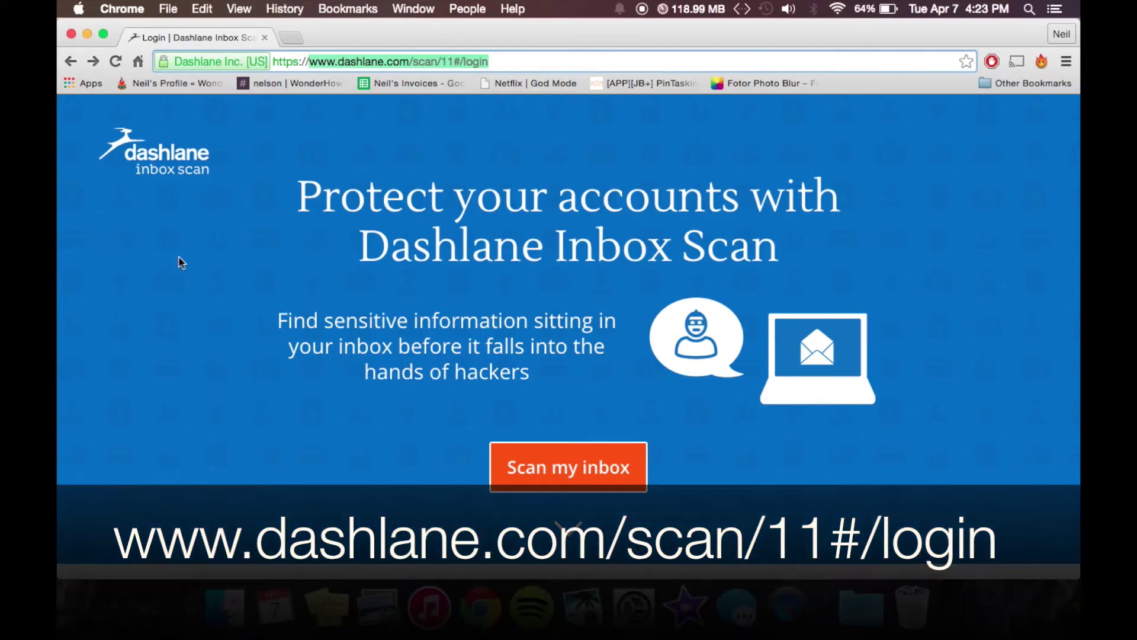
left_click(178, 262)
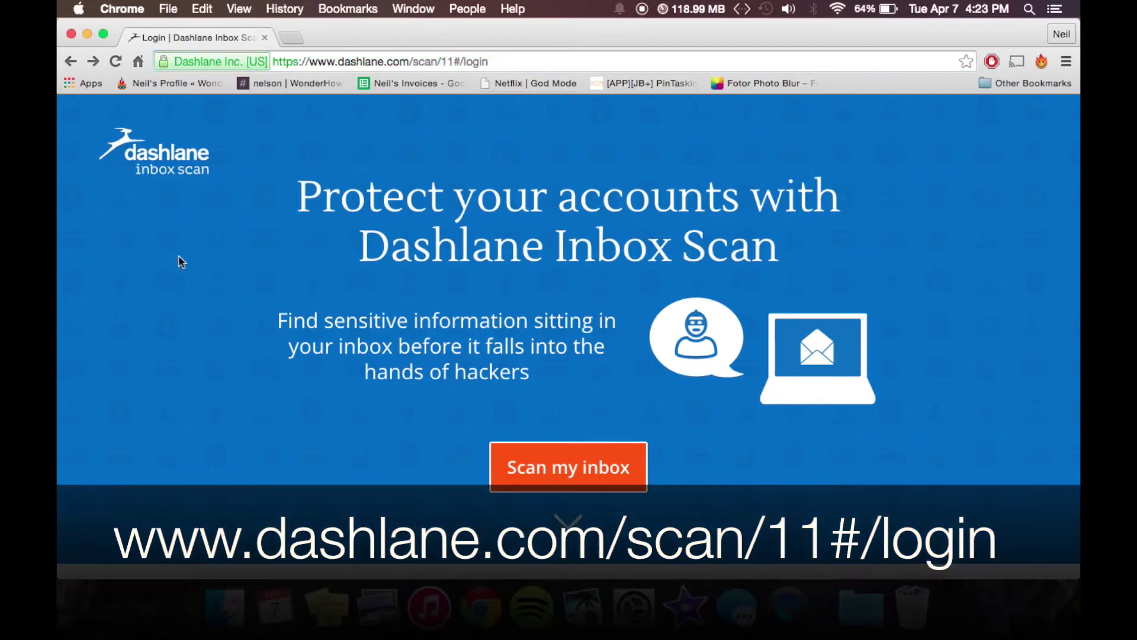
scroll(179, 261, "down", 5)
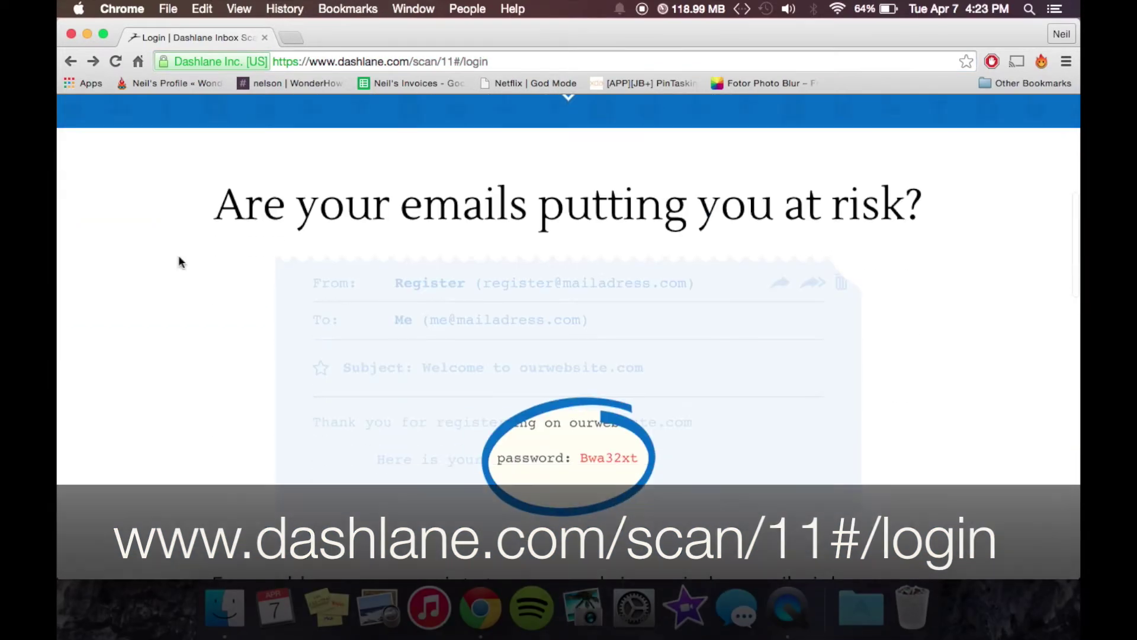
scroll(179, 261, "down", 4)
scroll(179, 261, "down", 3)
scroll(179, 262, "up", 15)
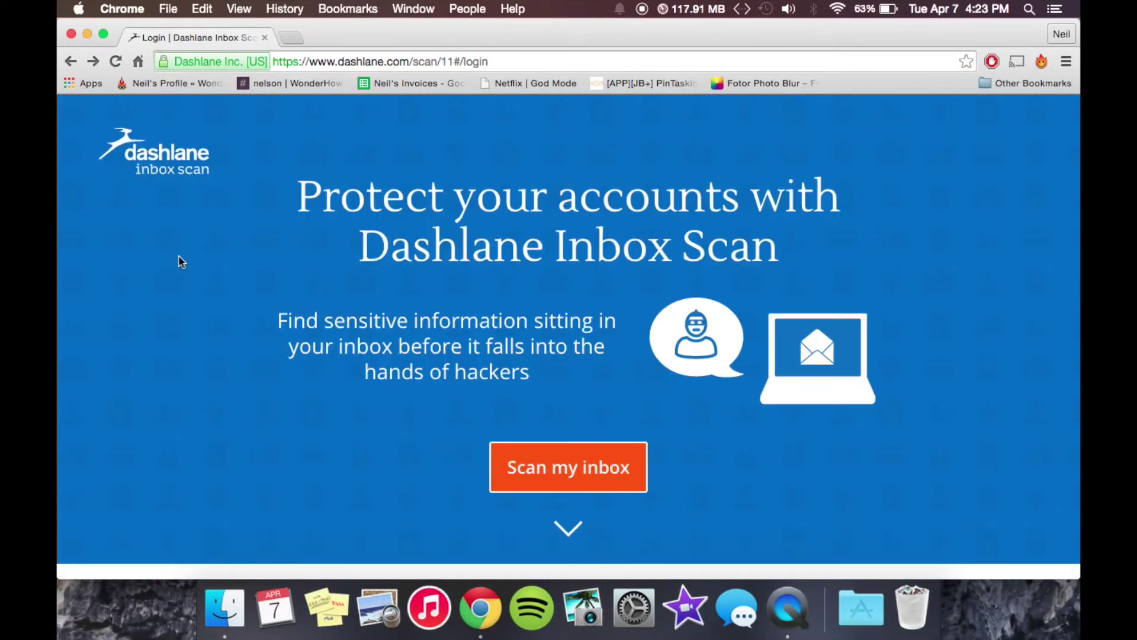
Scan the Google inbox and accept Google's access request, finding 67 accounts.
left_click(577, 474)
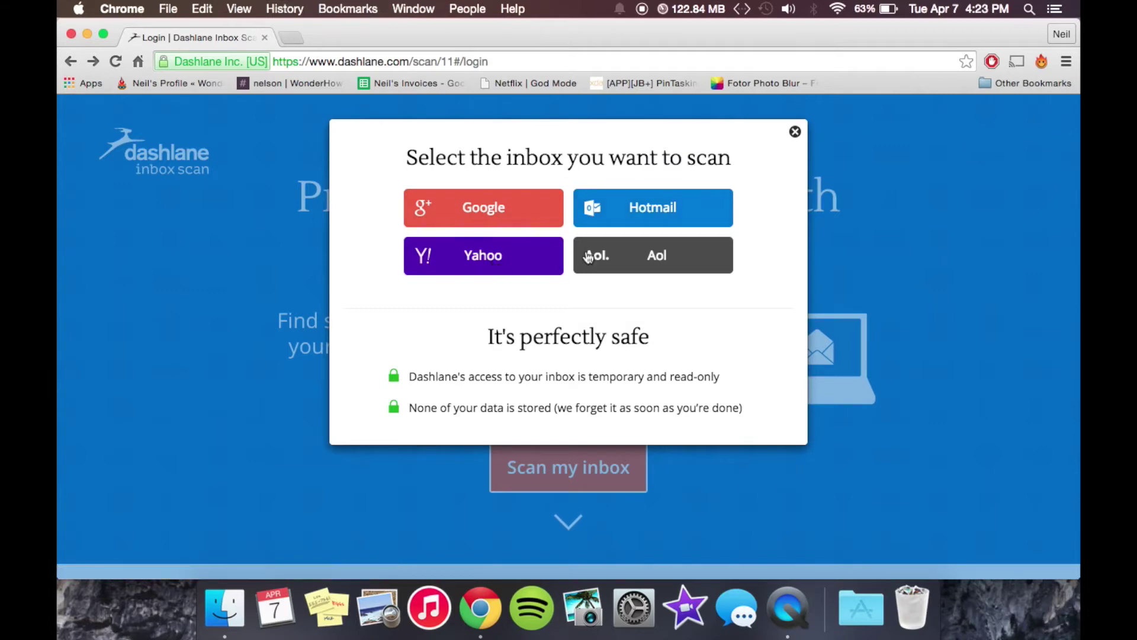
left_click(485, 217)
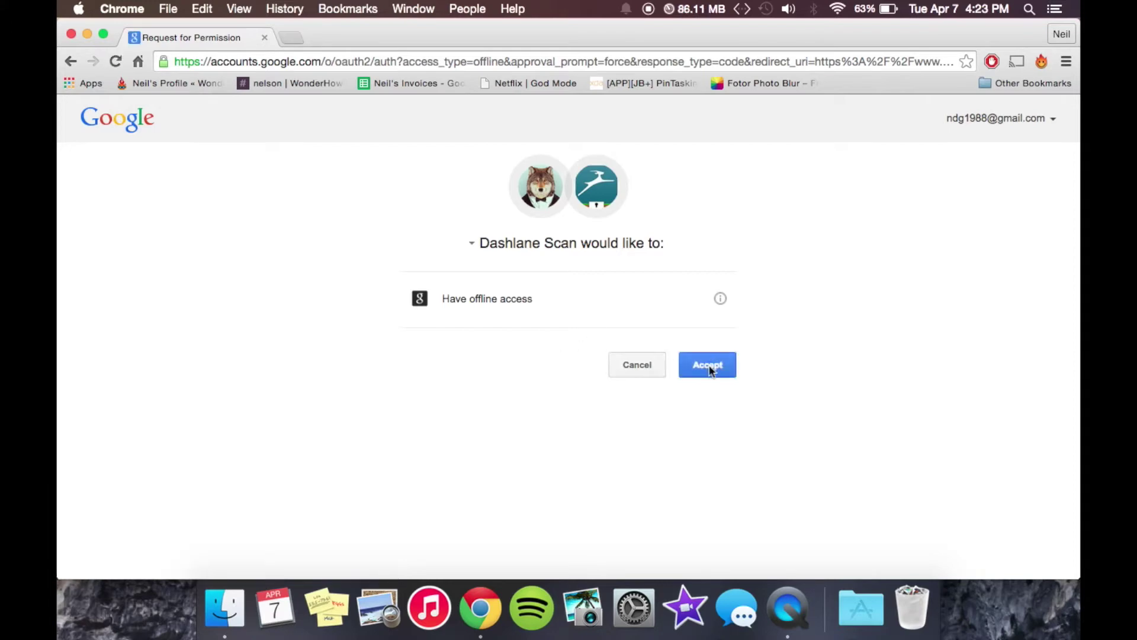
left_click(711, 370)
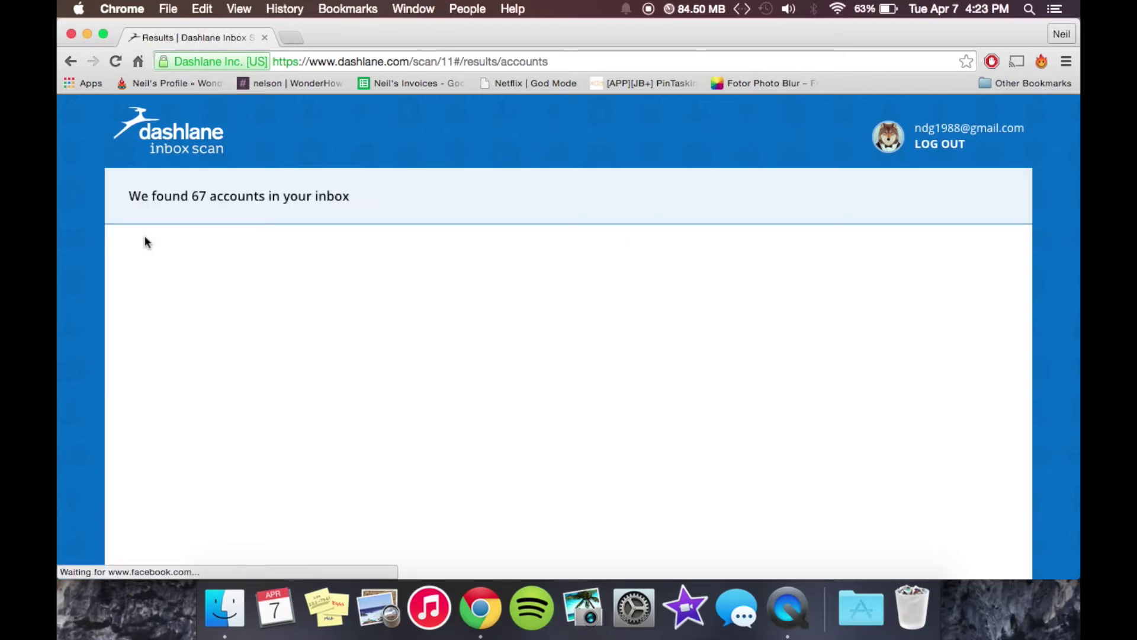
scroll(78, 242, "down", 2)
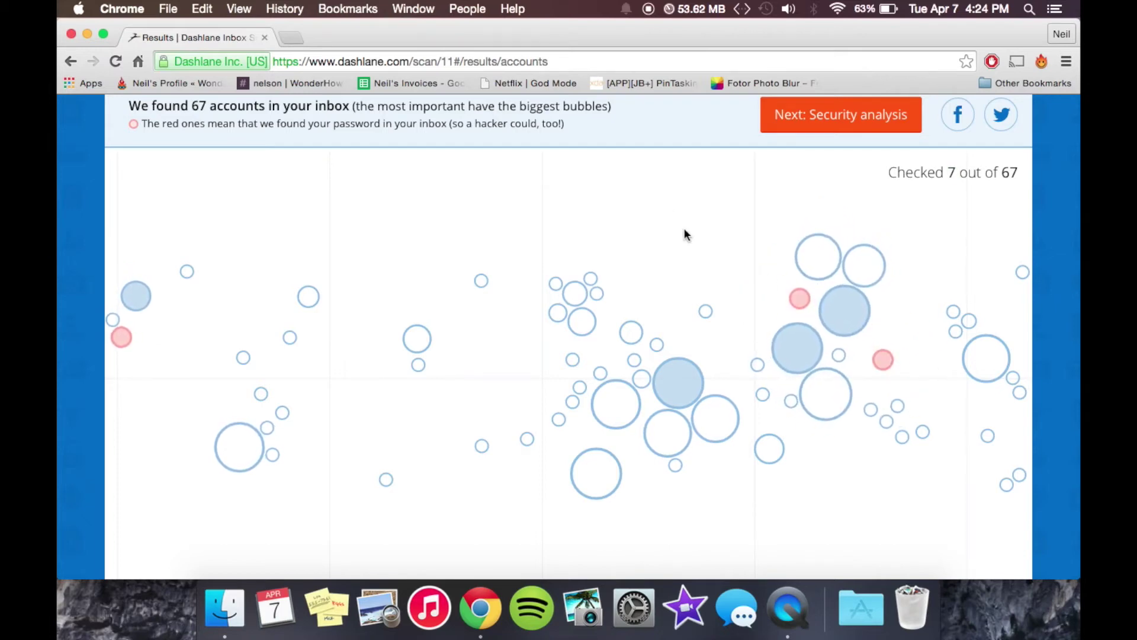
scroll(684, 234, "up", 1)
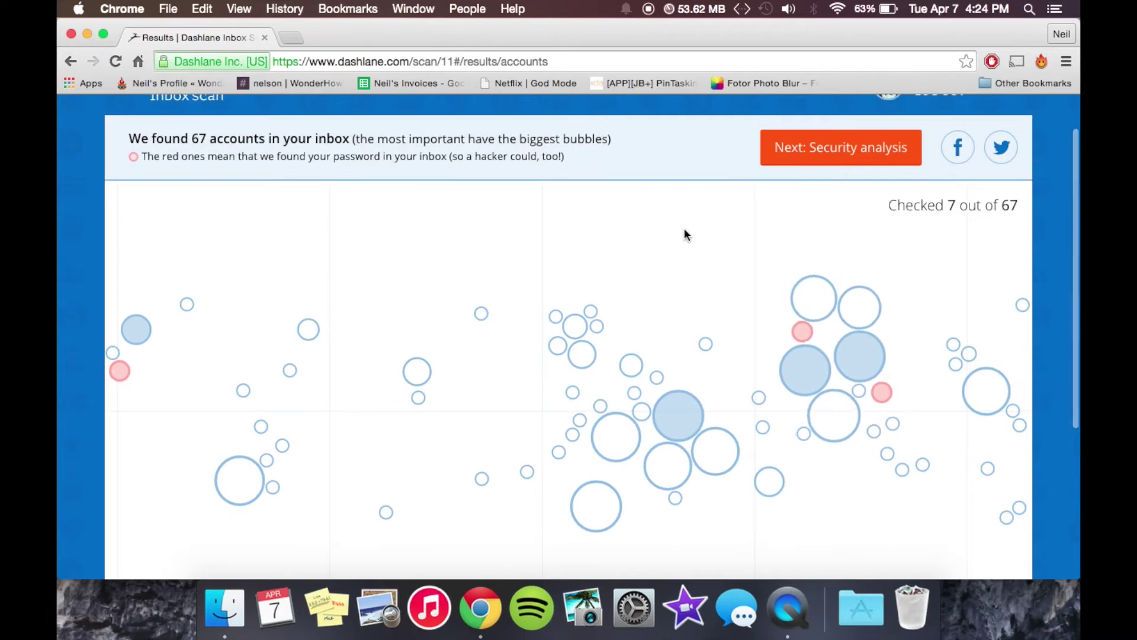
Move from the account bubbles to the security analysis with its 94.5% inbox score.
left_click(830, 157)
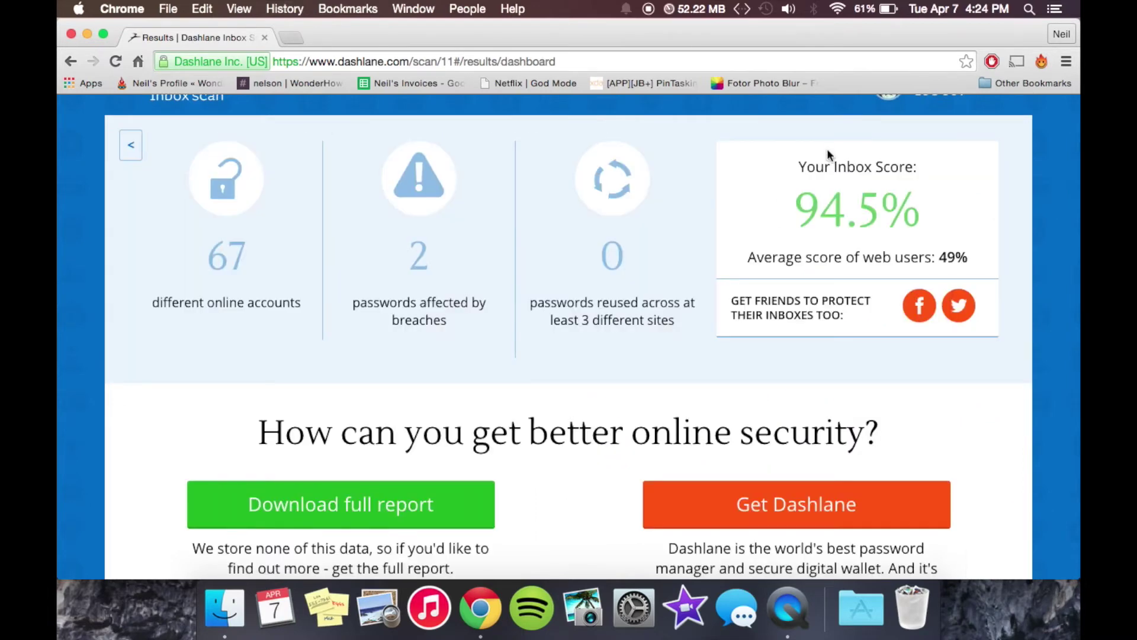
scroll(145, 241, "up", 1)
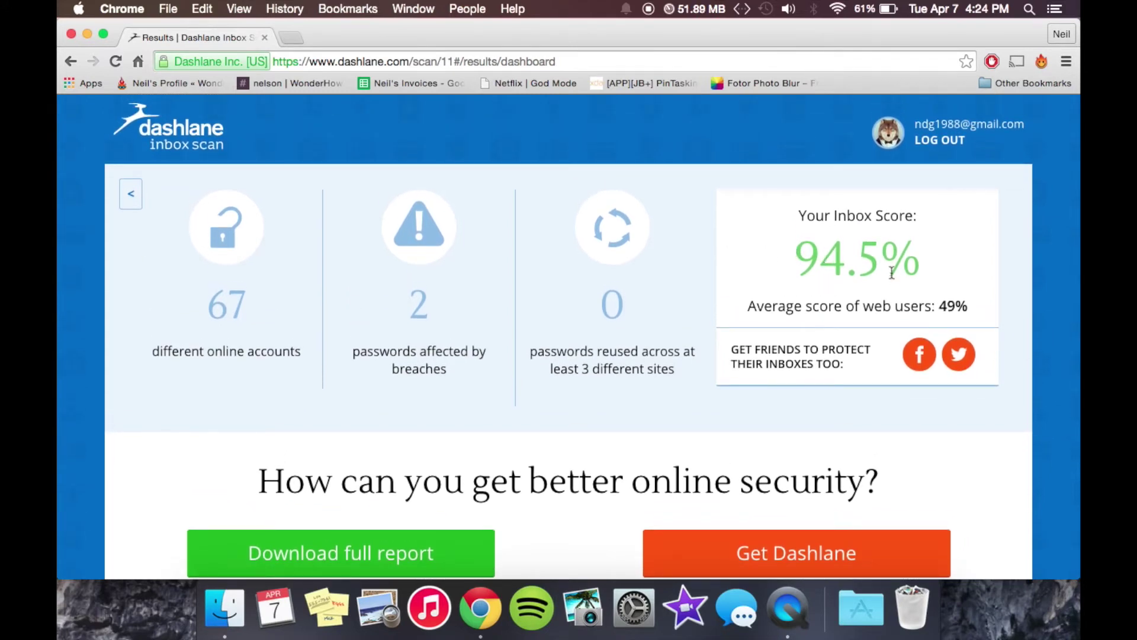
left_click_drag(746, 307, 980, 309)
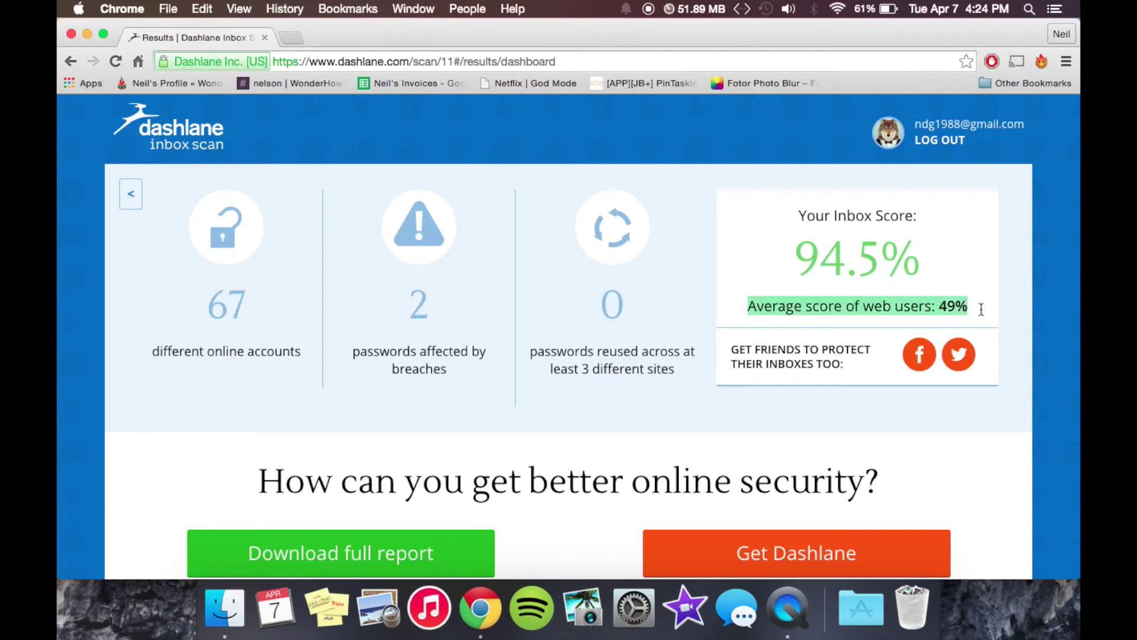
left_click(676, 271)
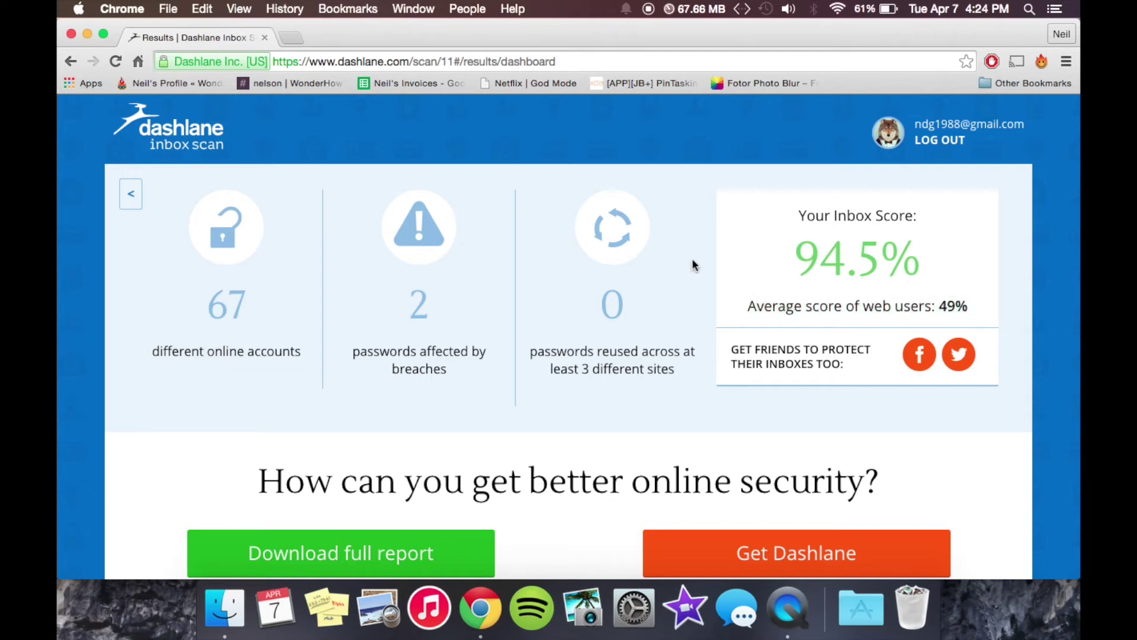
scroll(692, 264, "down", 2)
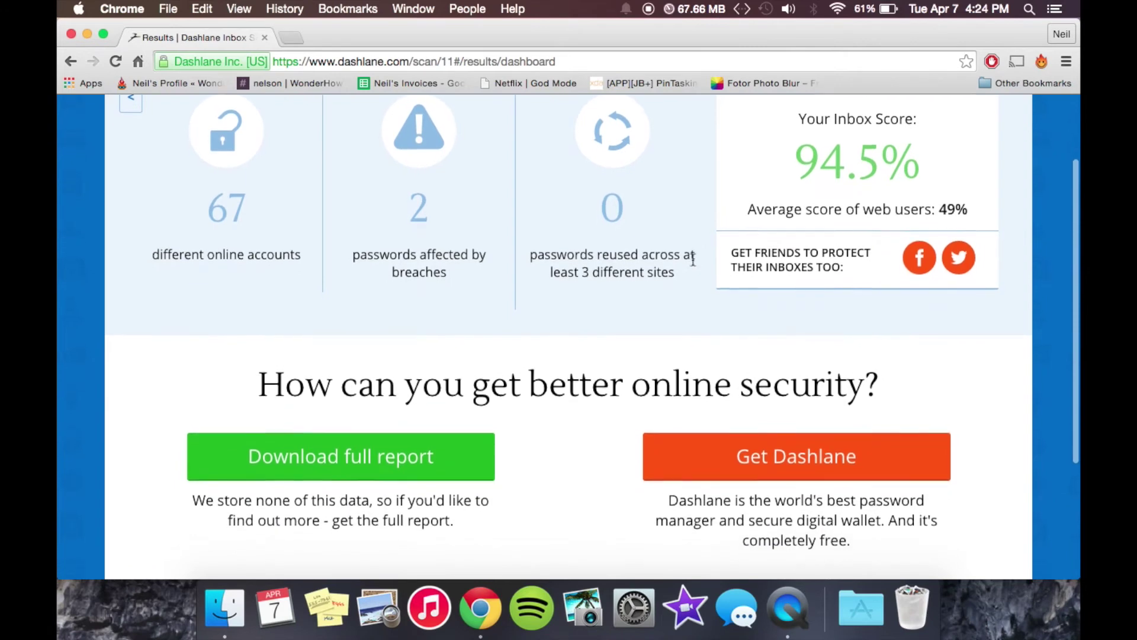
scroll(692, 259, "down", 2)
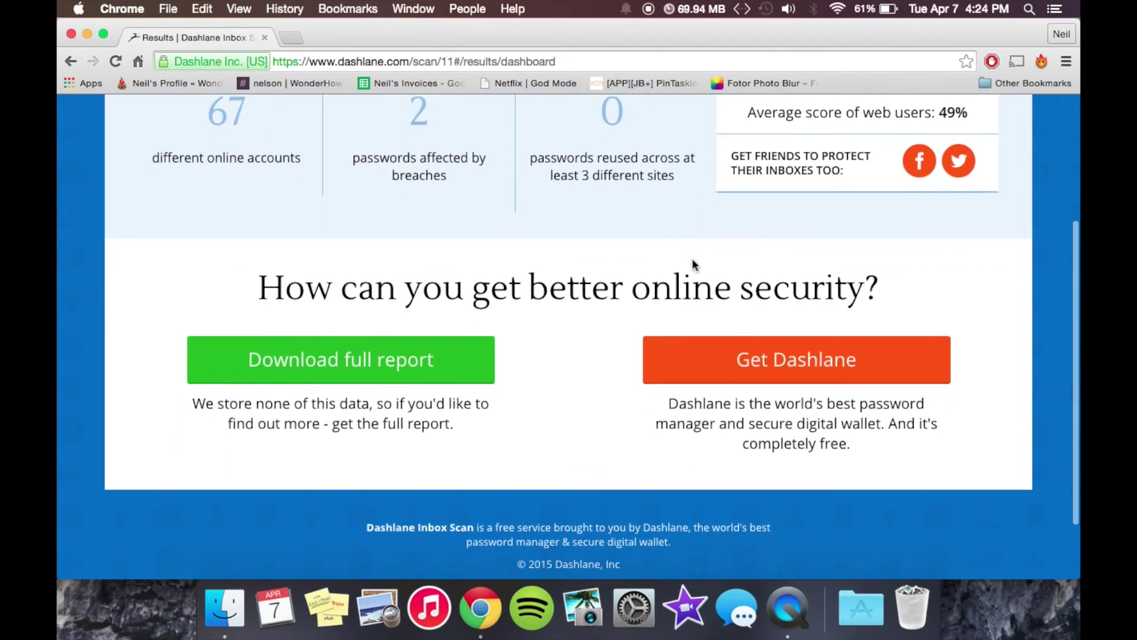
scroll(598, 345, "down", 1)
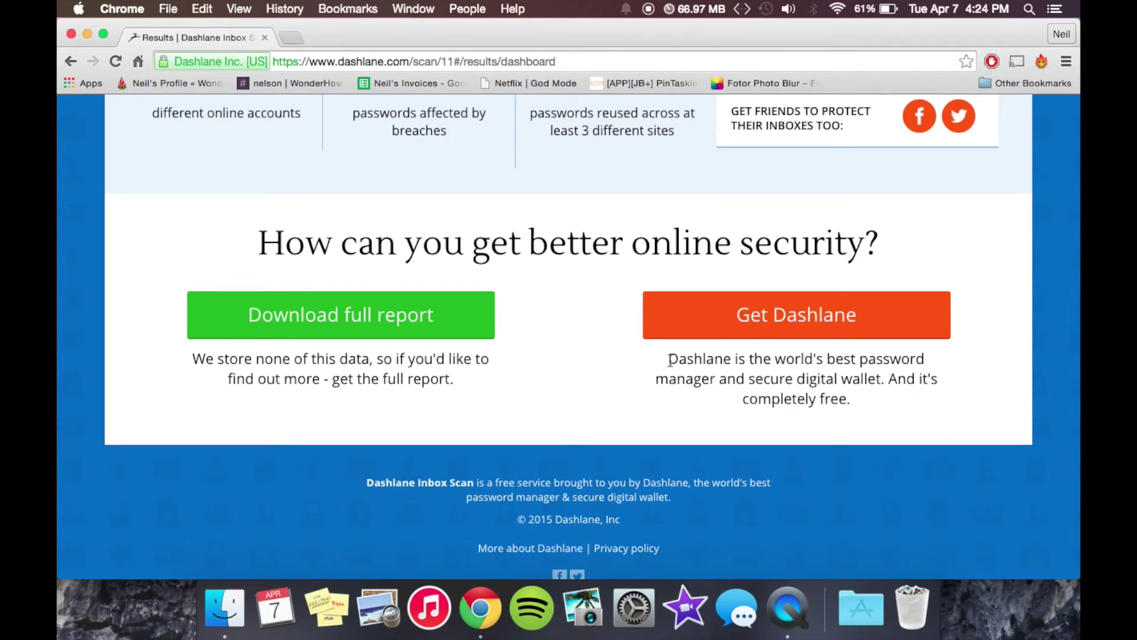
left_click_drag(669, 361, 866, 396)
scroll(889, 409, "up", 5)
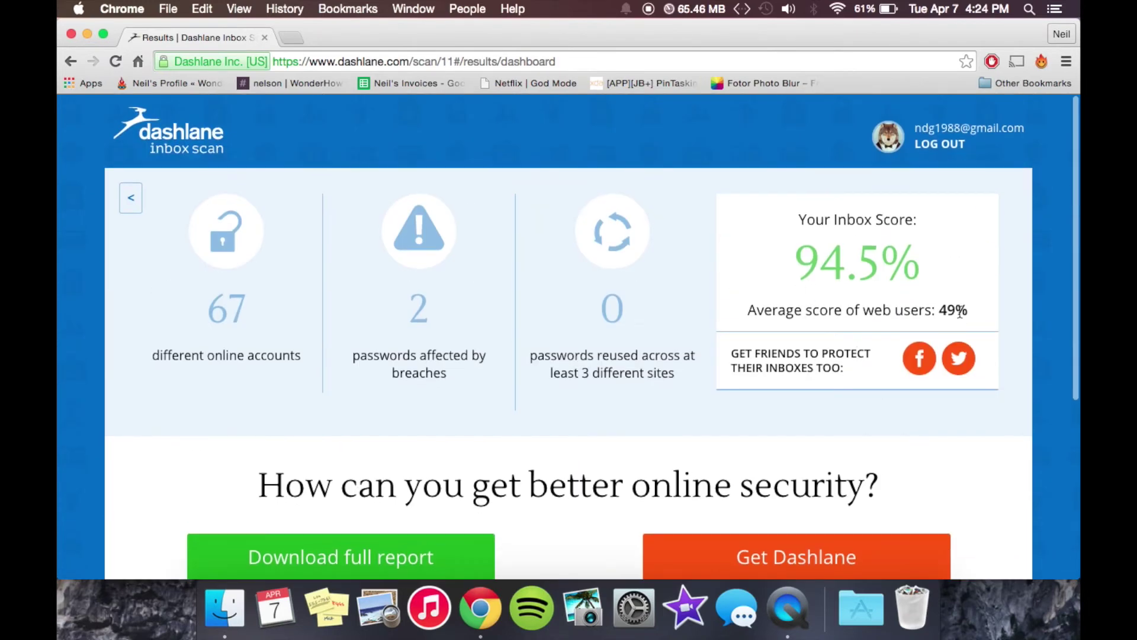
scroll(134, 306, "down", 1)
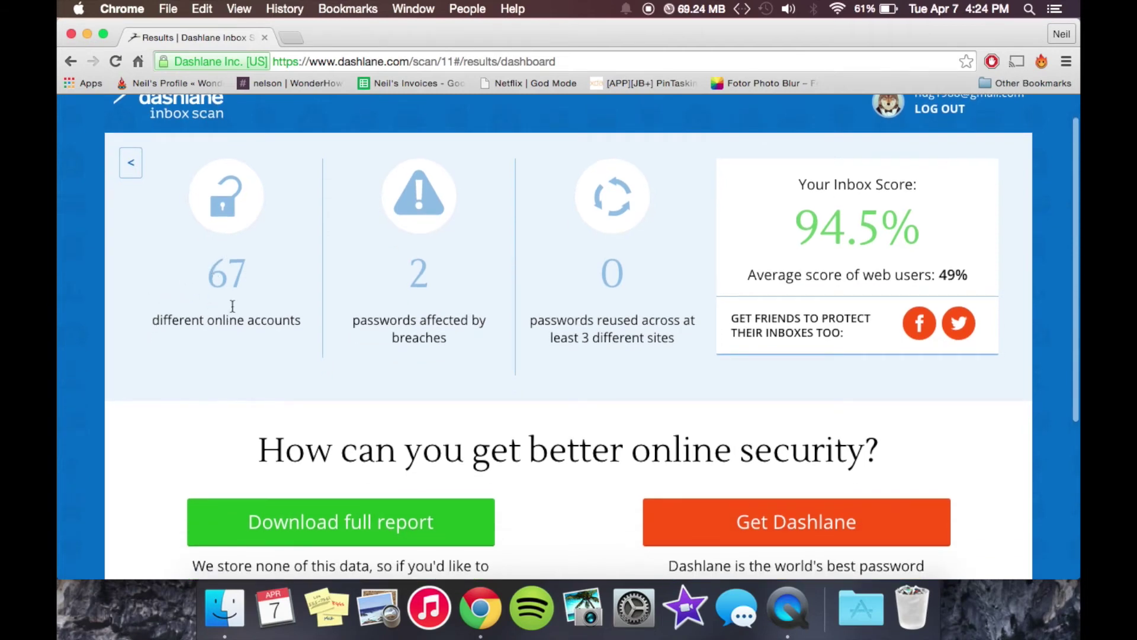
scroll(404, 294, "down", 5)
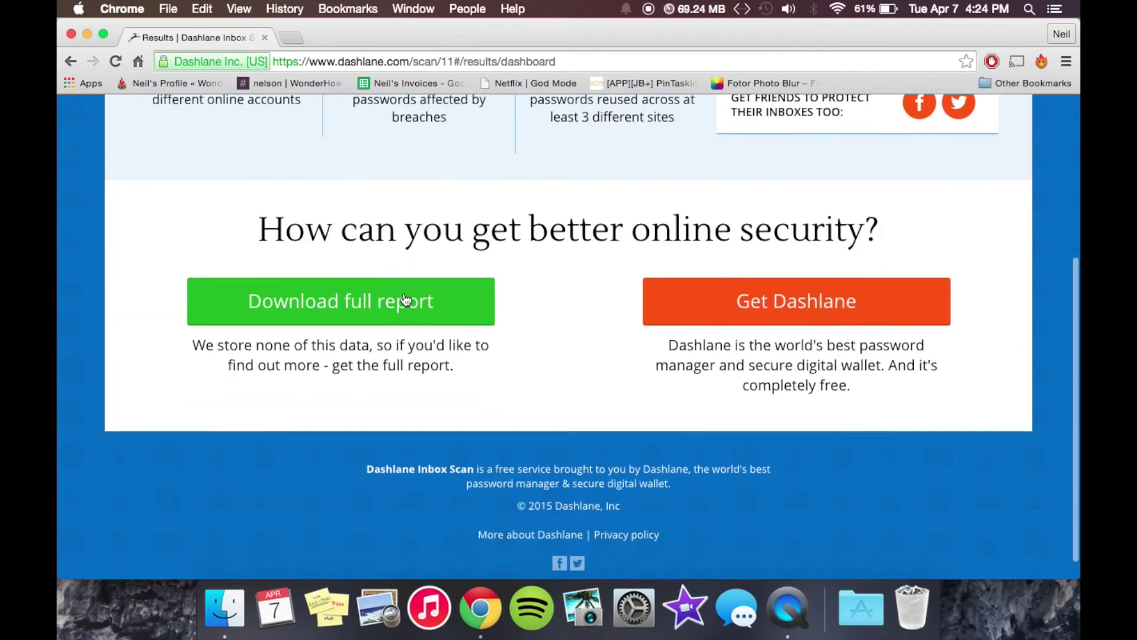
scroll(404, 300, "down", 1)
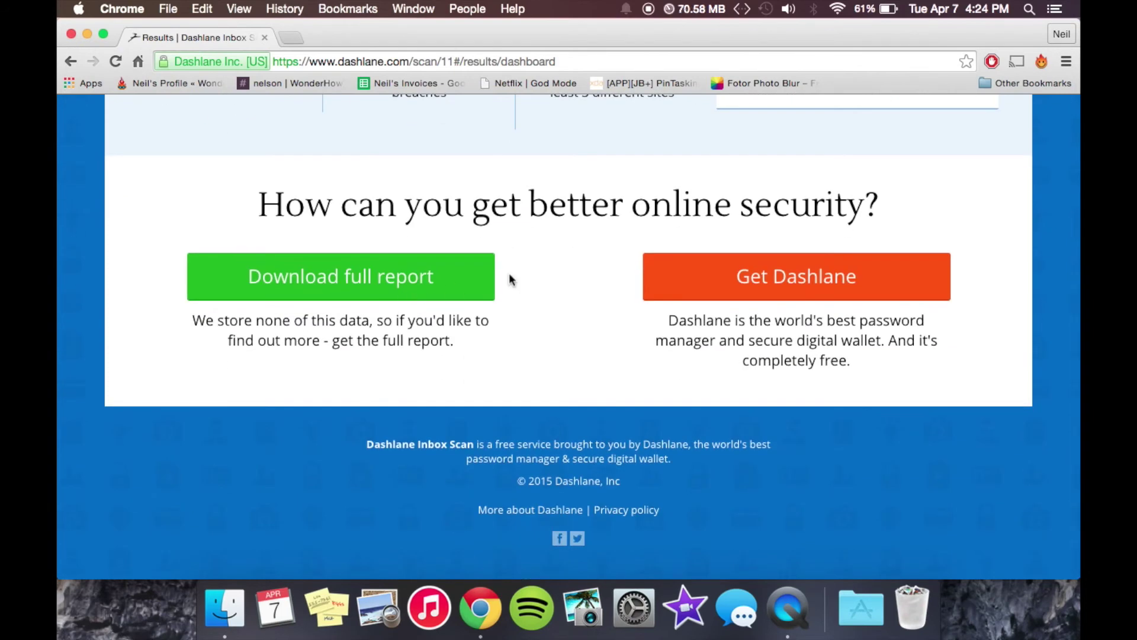
Download the full report as dashlane_scan_report.pdf and dismiss the confirmation.
left_click(341, 281)
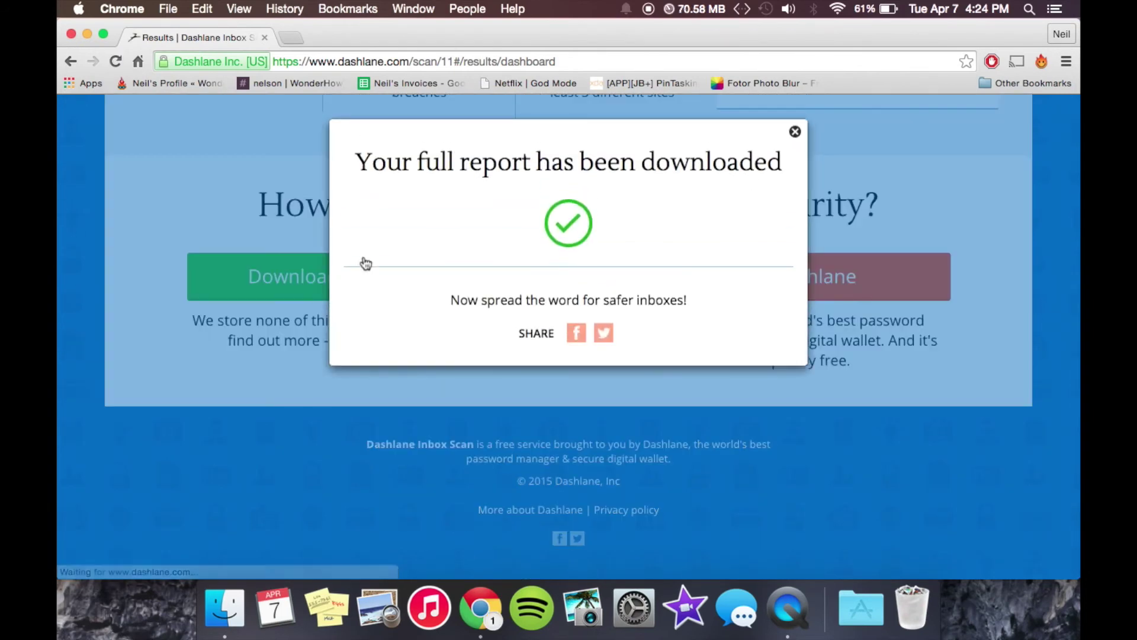
left_click(795, 132)
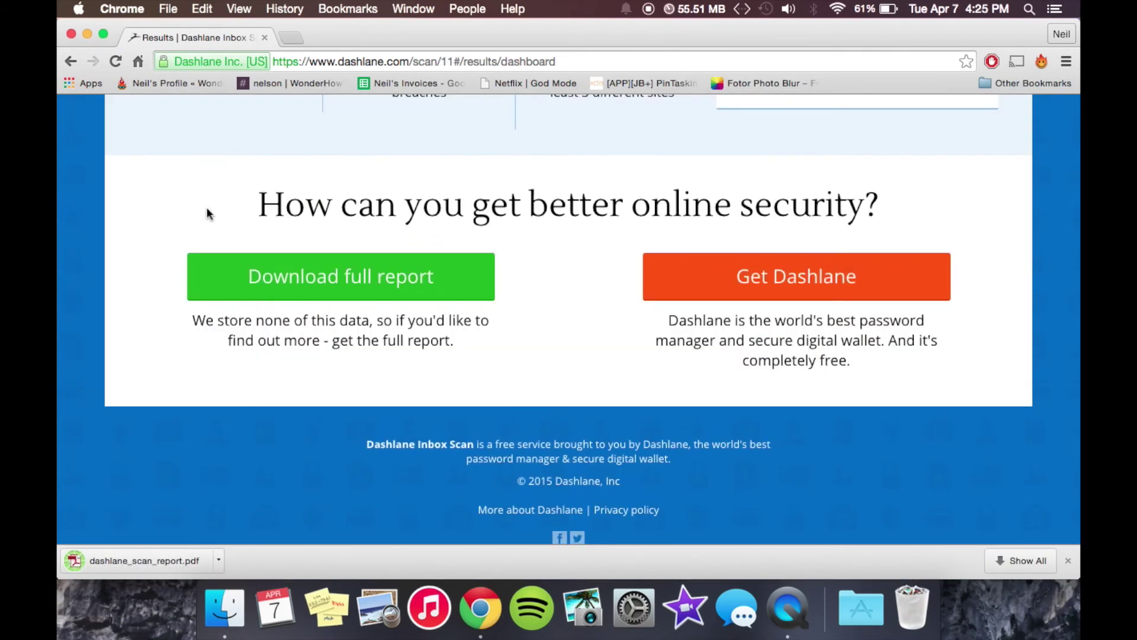